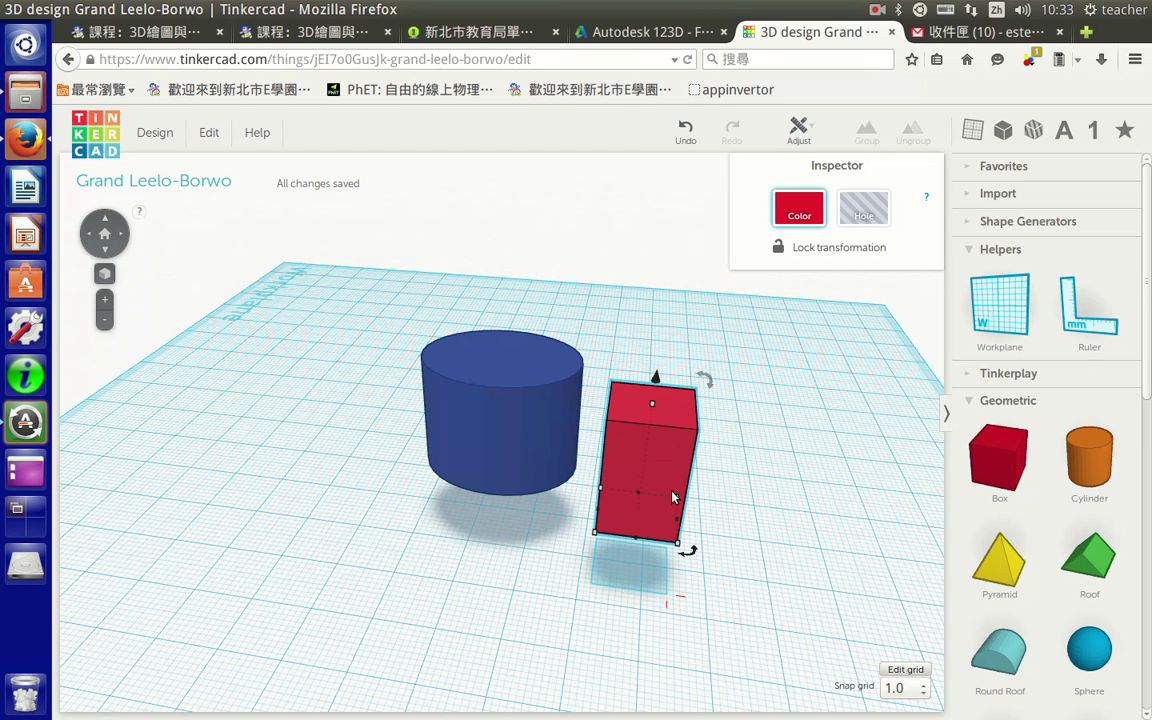
- Resize the red box's footprint to 9 mm by 9 mm
{"action": "left_click_drag", "start_coordinate": [674, 500], "coordinate": [655, 507]}
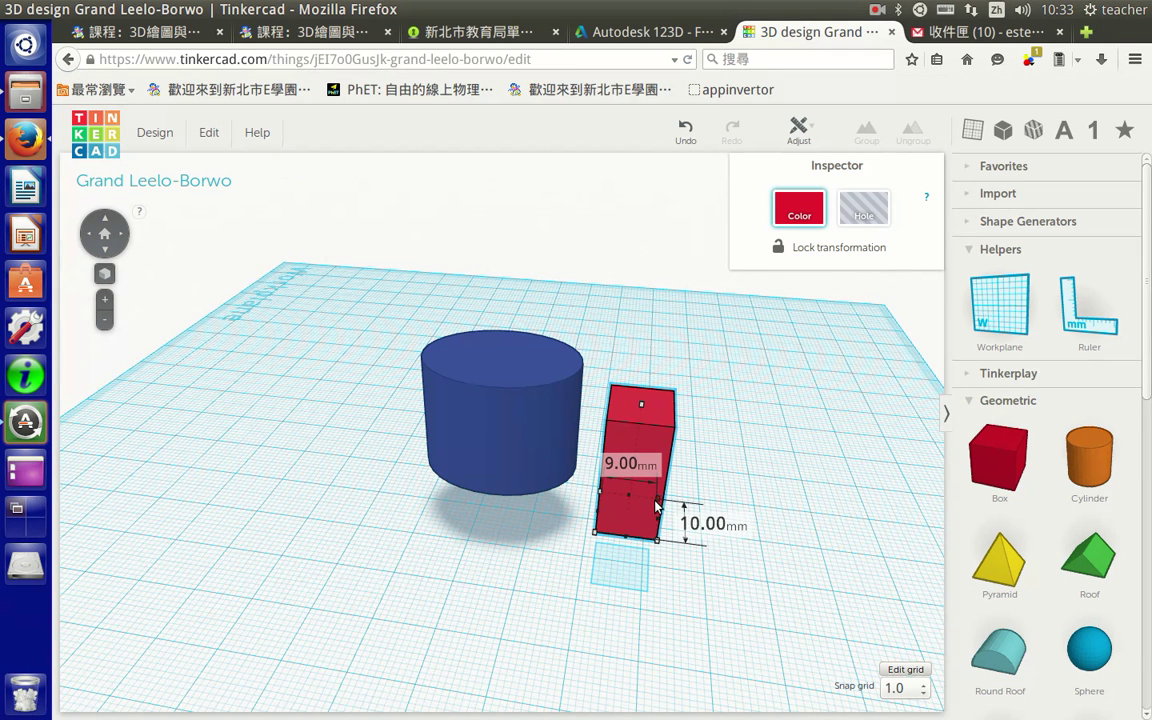
{"action": "left_click_drag", "start_coordinate": [655, 505], "coordinate": [655, 507]}
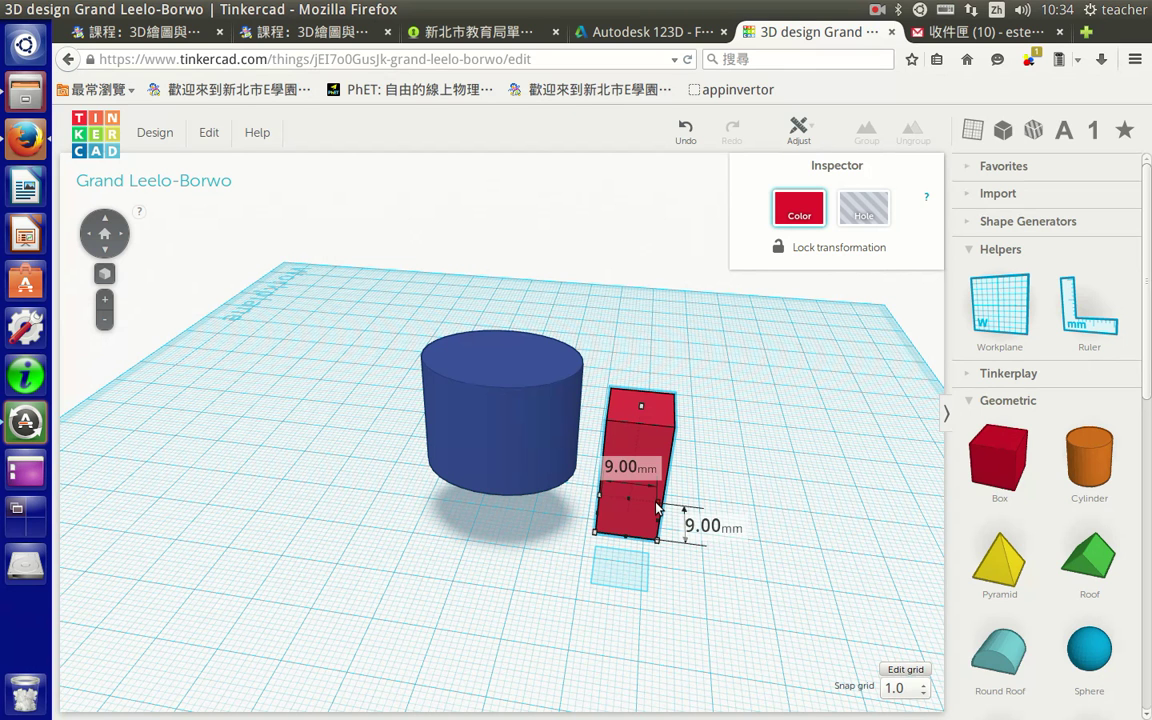
{"action": "left_click", "coordinate": [658, 509]}
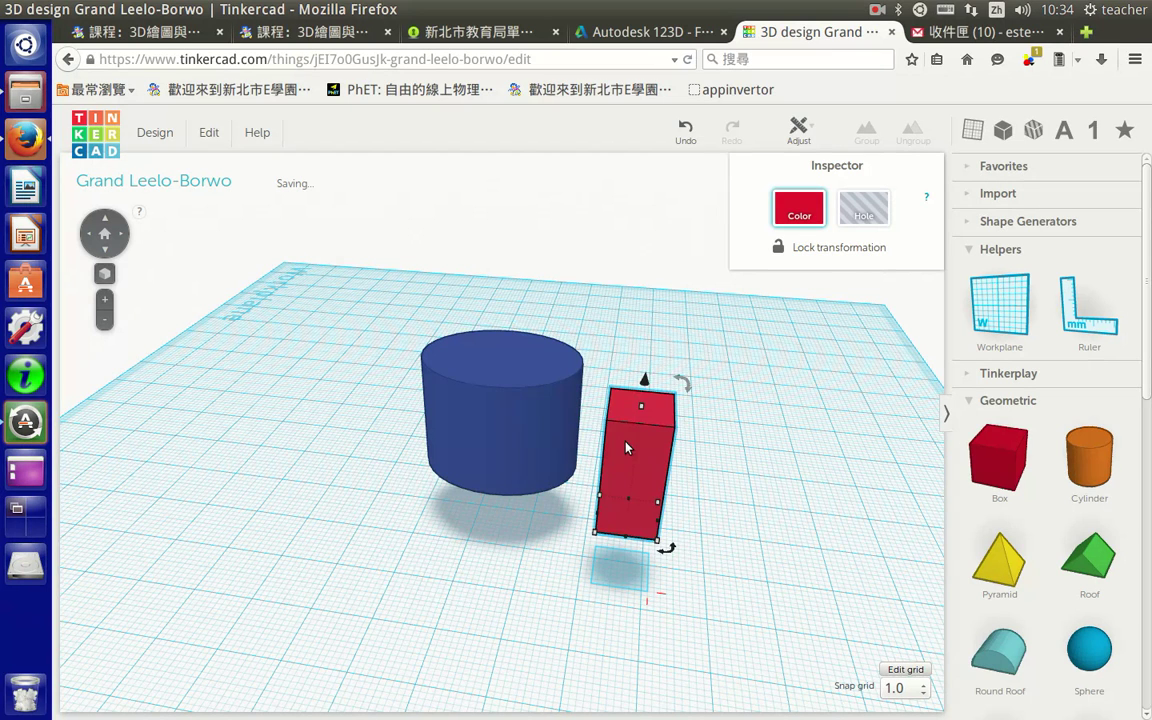
- Place a ruler on the workplane in front of the red box and reposition the blue cylinder and the box
{"action": "left_click_drag", "start_coordinate": [545, 430], "coordinate": [597, 469]}
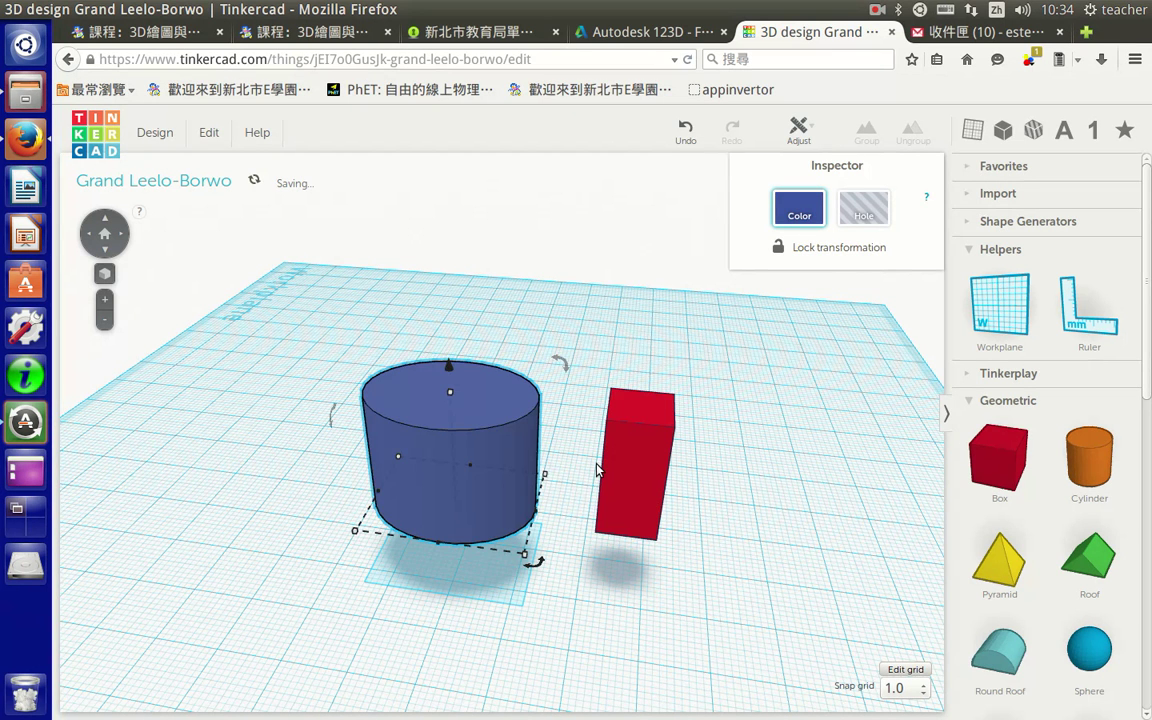
{"action": "left_click", "coordinate": [641, 465]}
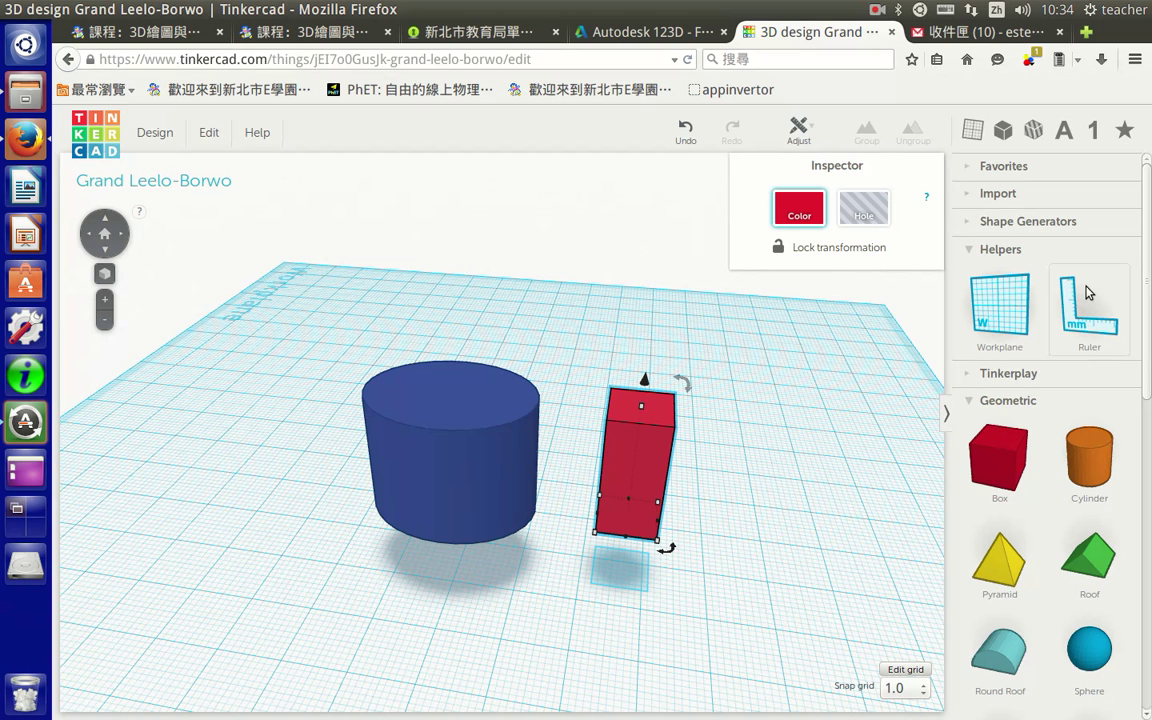
{"action": "left_click_drag", "start_coordinate": [1095, 318], "coordinate": [601, 606]}
{"action": "left_click_drag", "start_coordinate": [635, 468], "coordinate": [653, 394]}
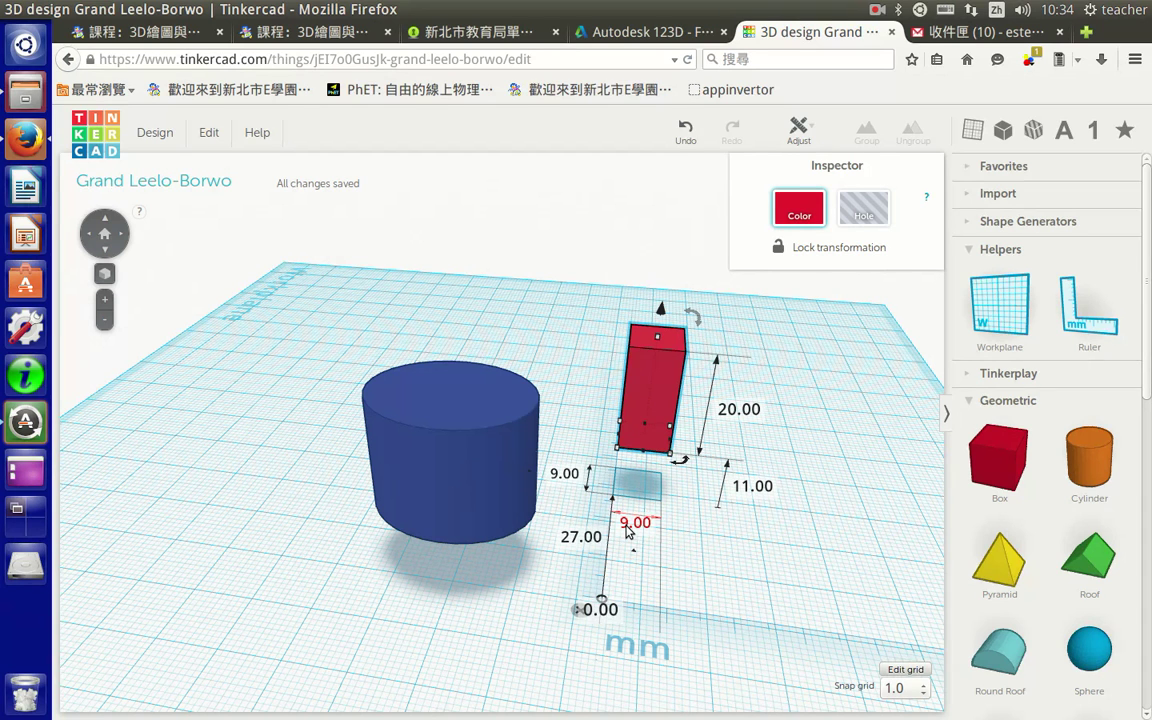
- Set the red box's width to 50 mm
{"action": "left_click", "coordinate": [630, 528]}
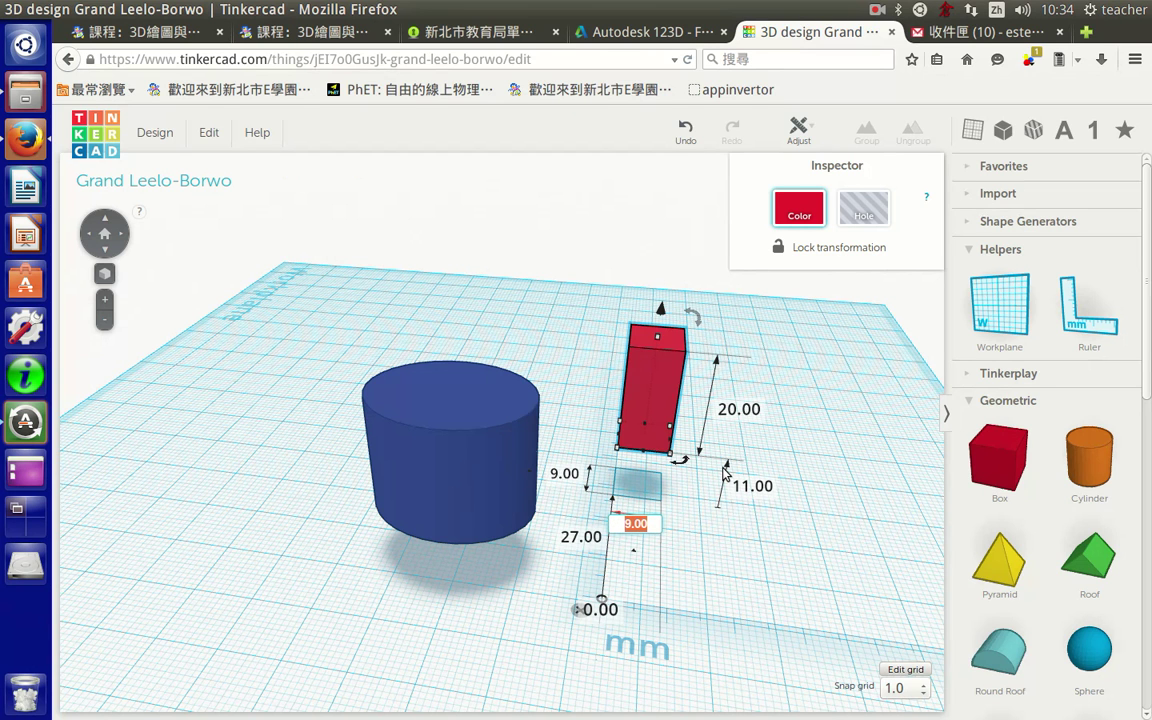
{"action": "type", "text": "50"}
{"action": "key", "text": "Return"}
- Move the red box to about -6 mm and 28 mm from the ruler origin and set its width to 20 mm
{"action": "left_click_drag", "start_coordinate": [710, 414], "coordinate": [683, 410]}
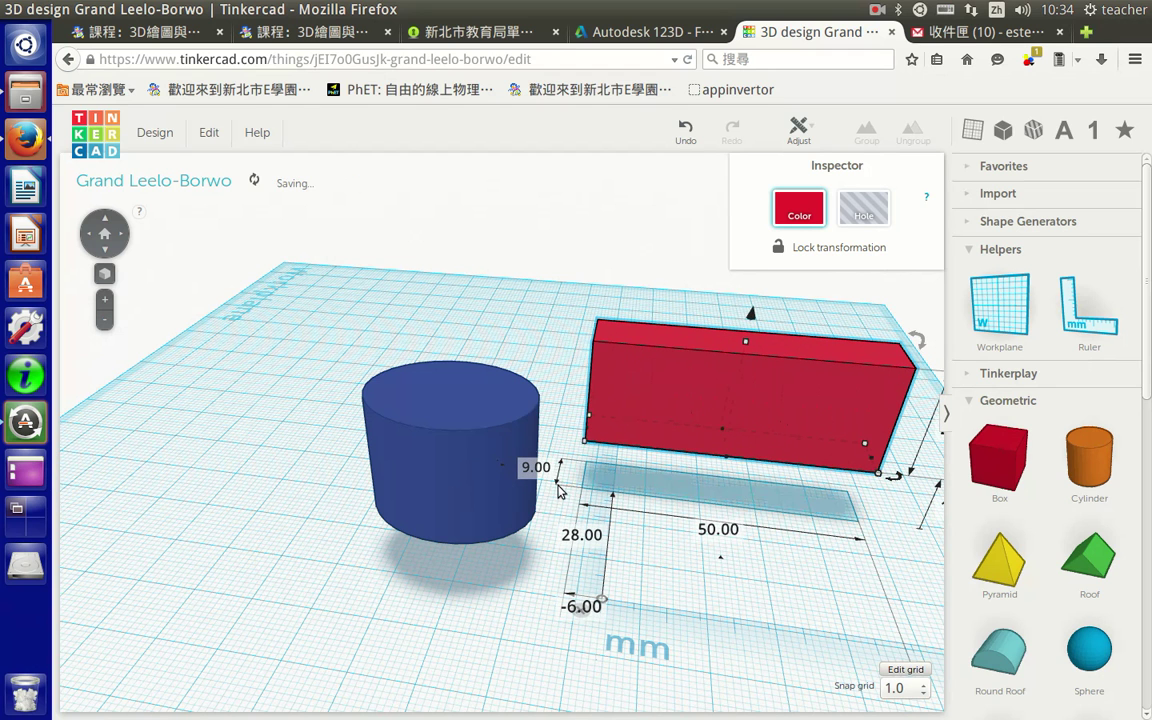
{"action": "left_click", "coordinate": [720, 530]}
{"action": "type", "text": "20"}
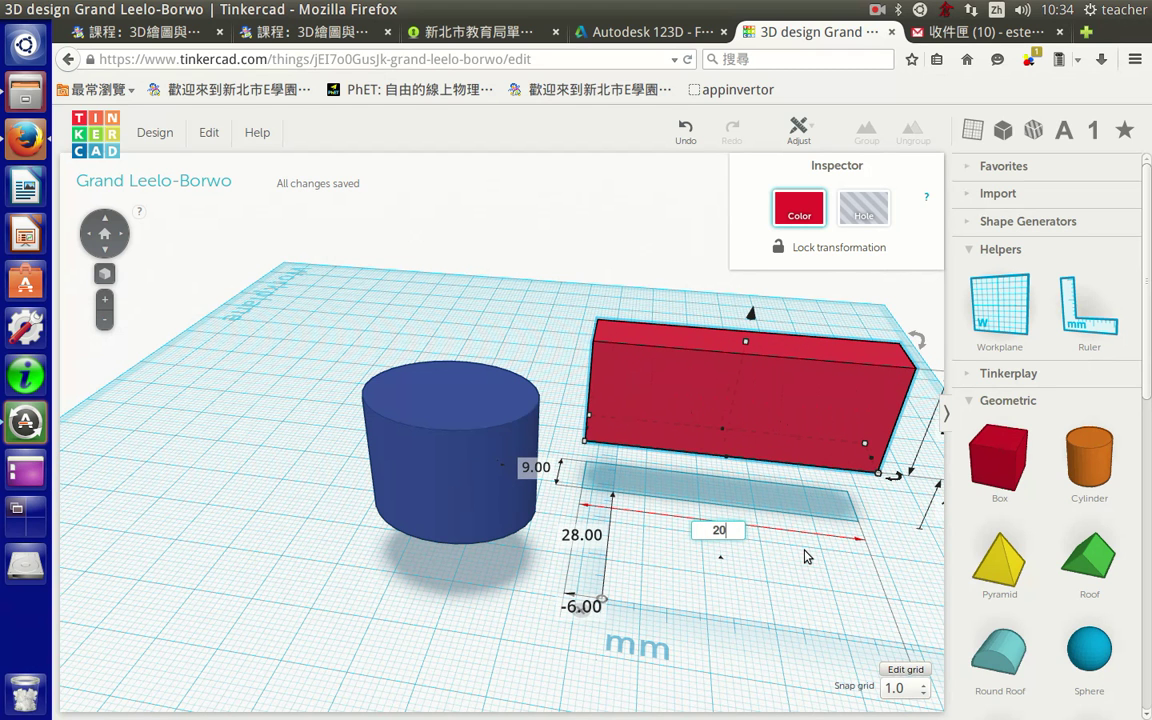
{"action": "key", "text": "Return"}
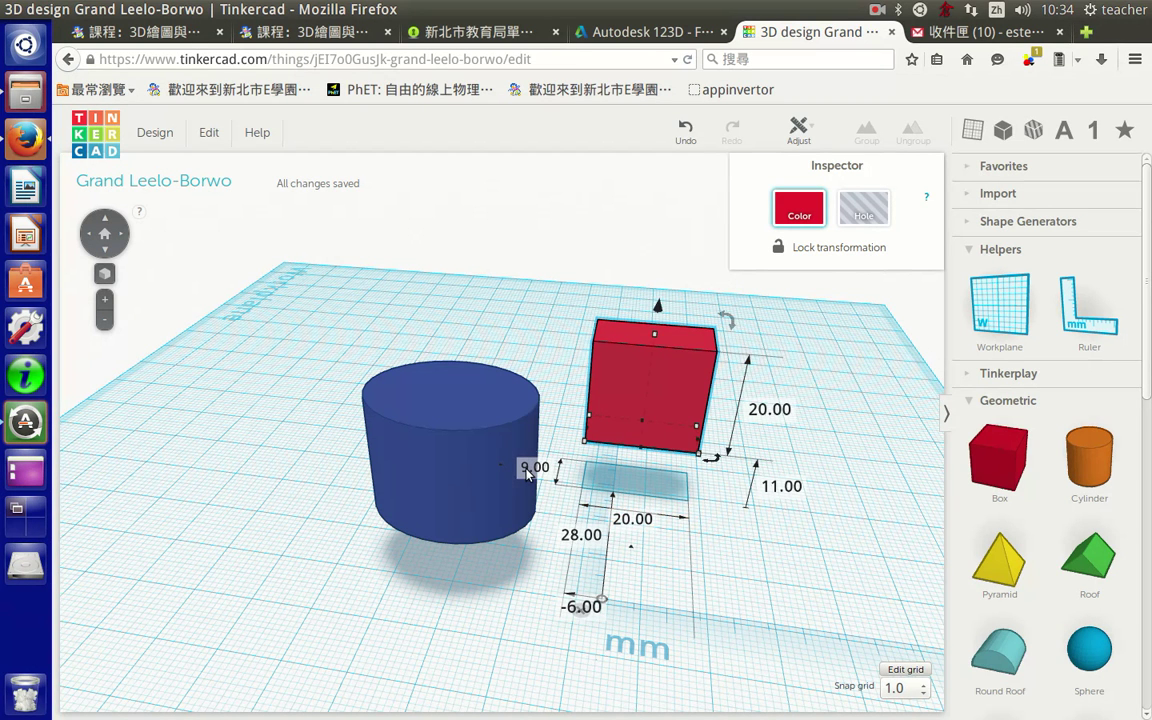
- Set the red box's depth to 10 mm and its height to 5 mm
{"action": "left_click", "coordinate": [530, 469]}
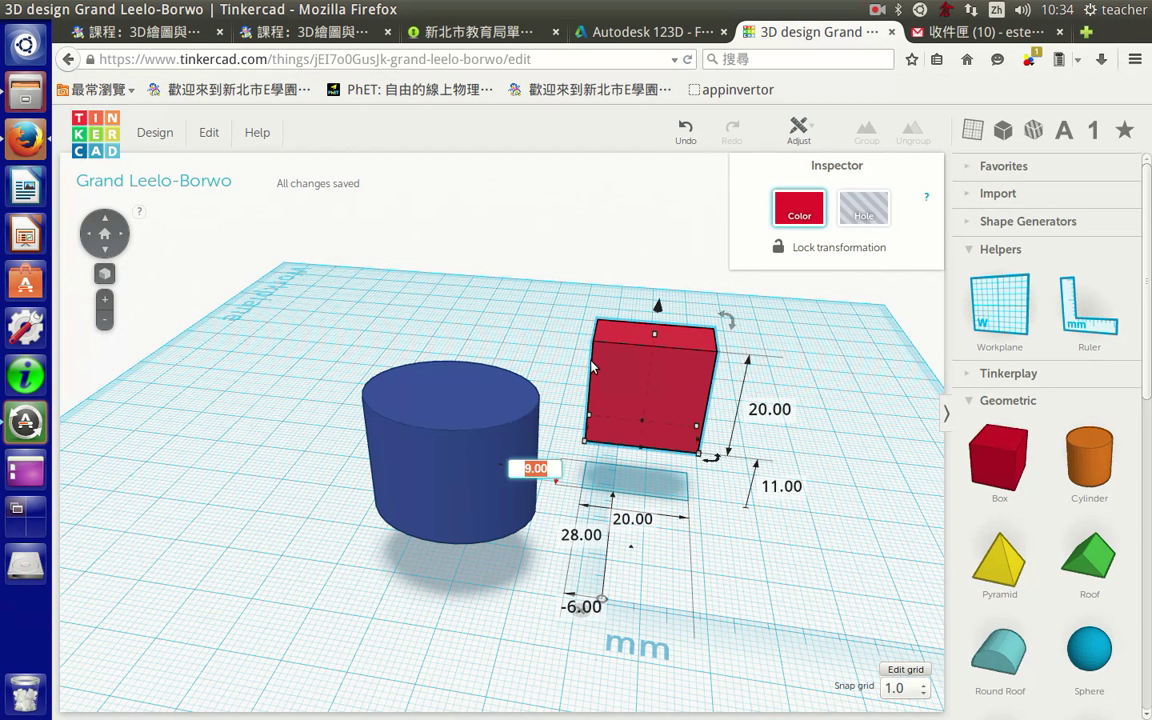
{"action": "type", "text": "10"}
{"action": "key", "text": "Return"}
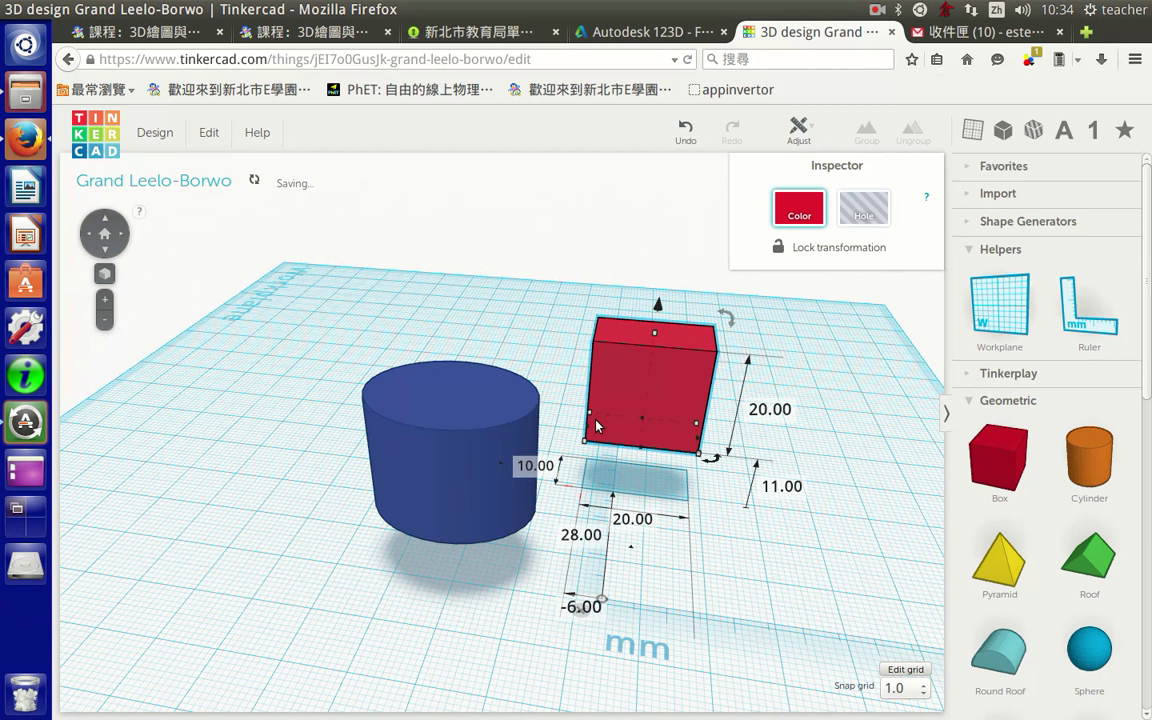
{"action": "left_click", "coordinate": [767, 412]}
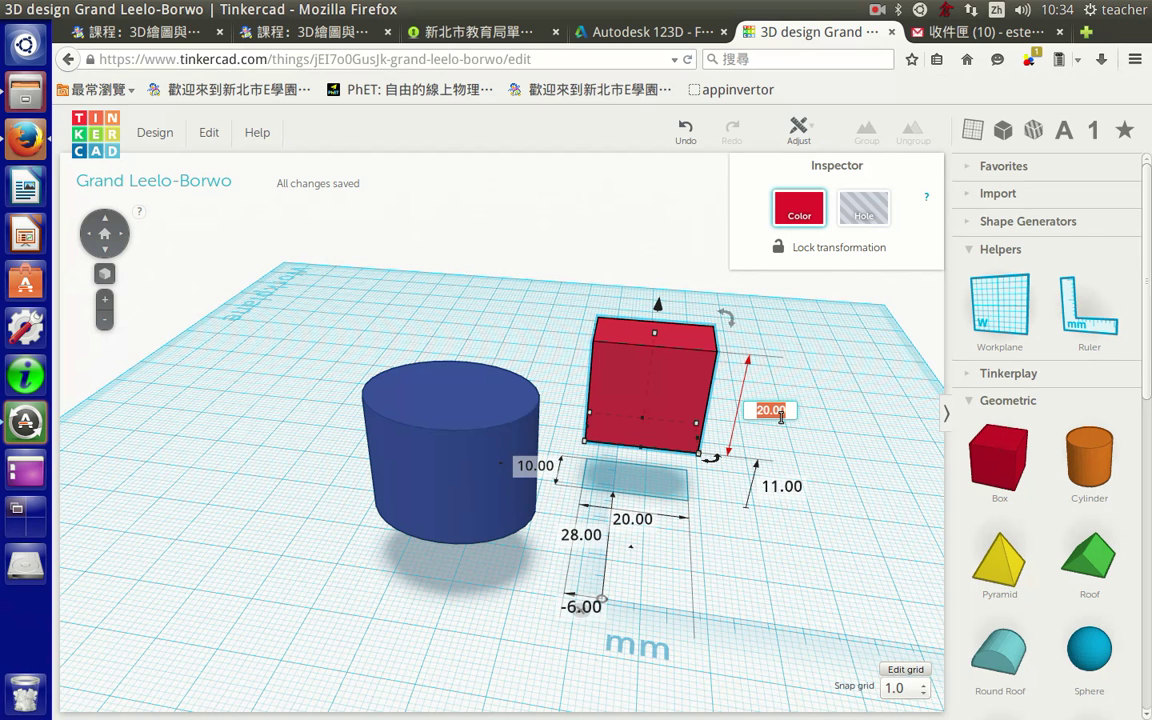
{"action": "type", "text": "5"}
{"action": "key", "text": "Return"}
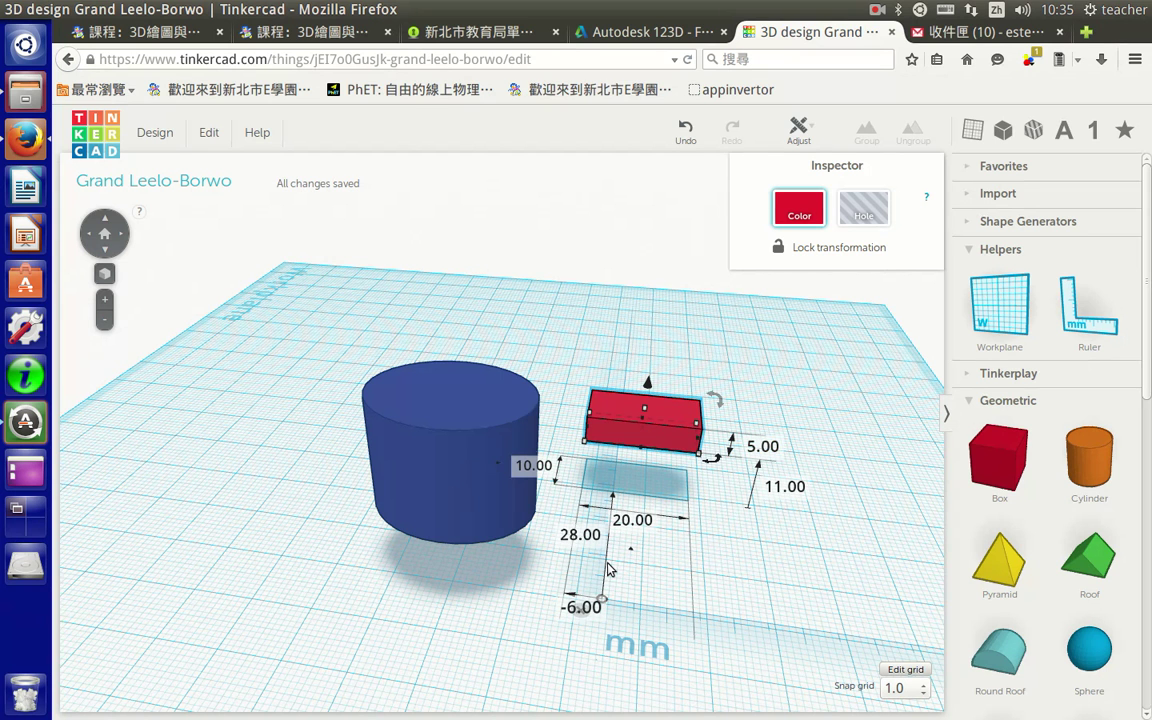
- Move the blue cylinder farther back on the workplane and set its height to 3 mm
{"action": "left_click_drag", "start_coordinate": [470, 490], "coordinate": [464, 386]}
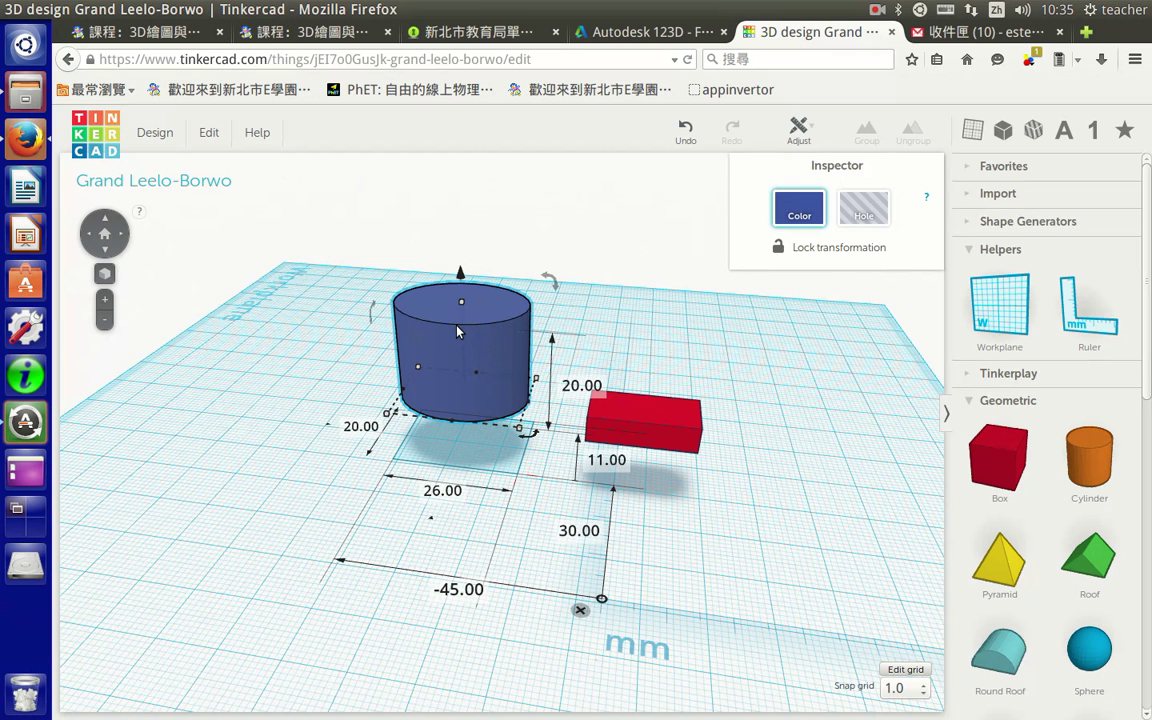
{"action": "left_click", "coordinate": [582, 386]}
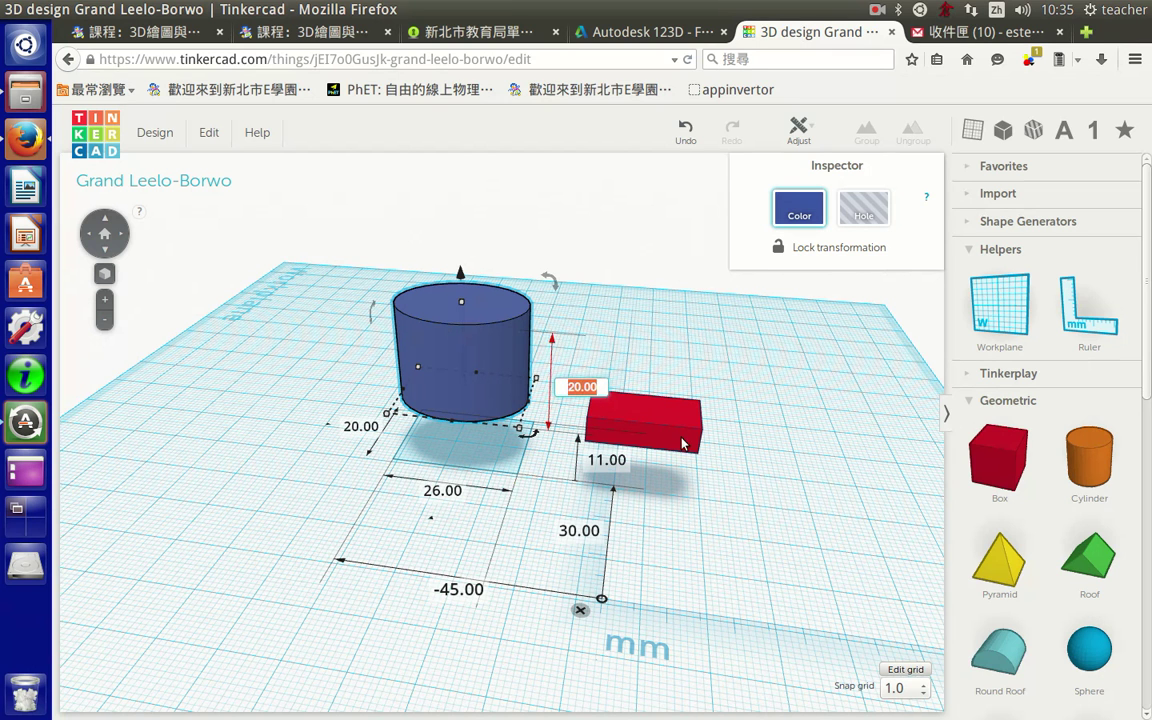
{"action": "type", "text": "3"}
{"action": "key", "text": "Return"}
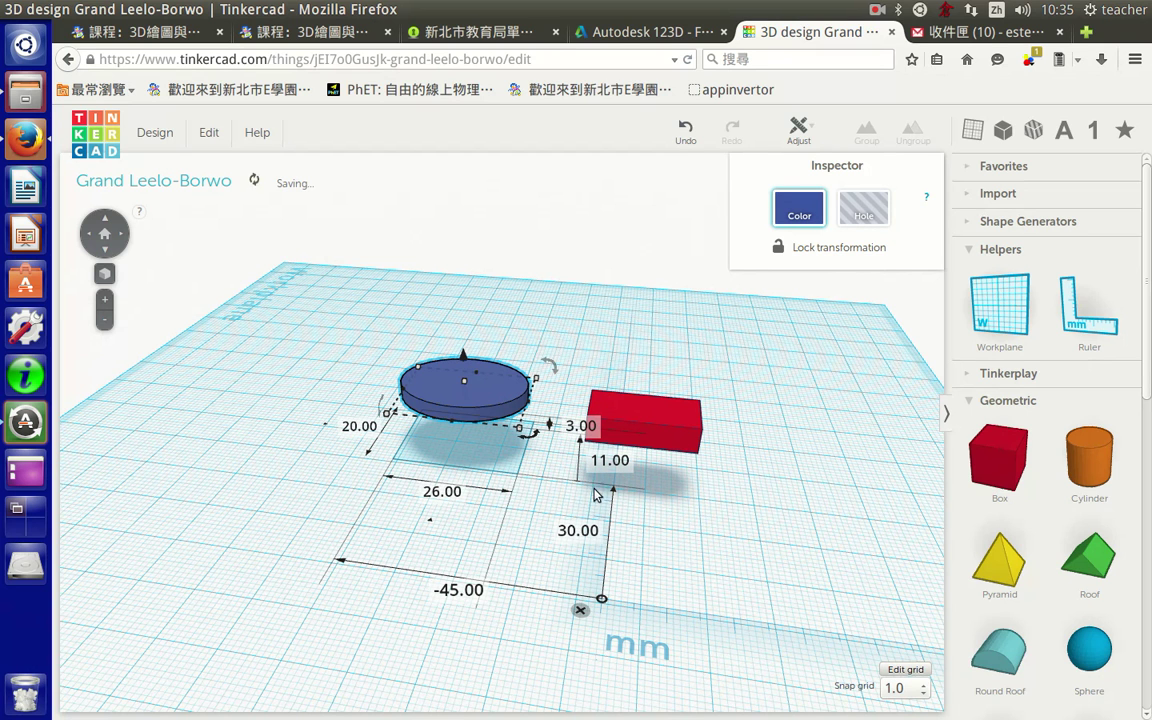
- Set the blue cylinder's width and depth to 5 mm each
{"action": "left_click", "coordinate": [442, 491]}
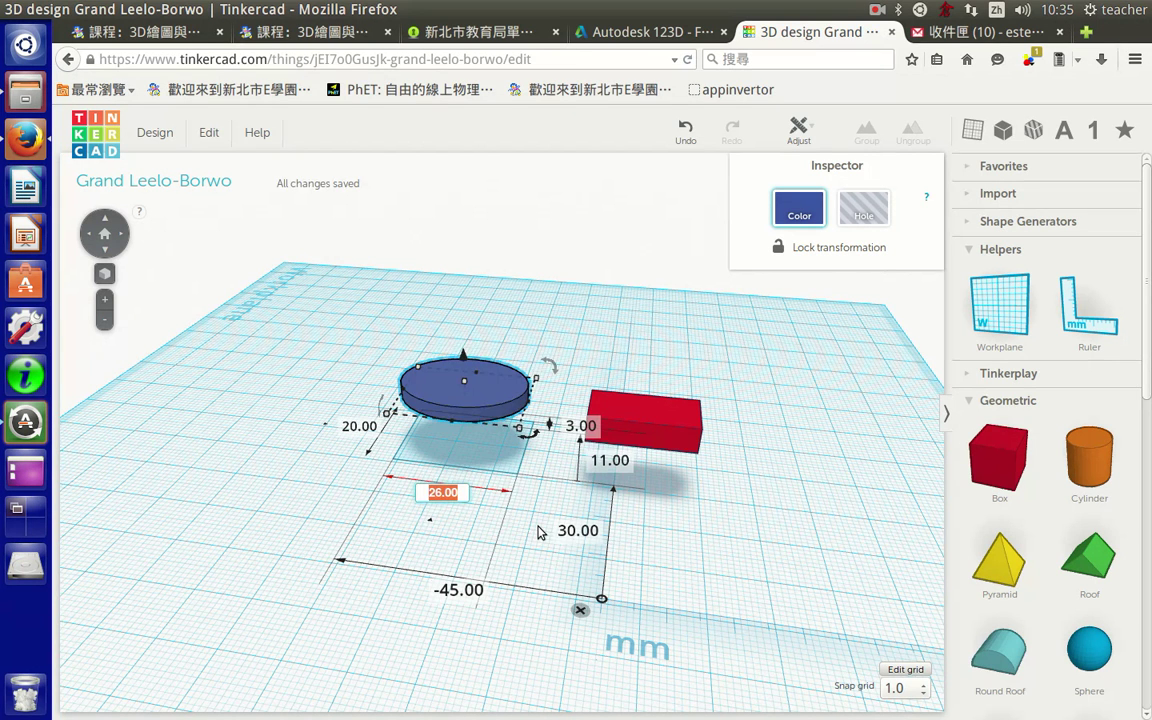
{"action": "type", "text": "5"}
{"action": "key", "text": "Return"}
{"action": "left_click", "coordinate": [358, 427]}
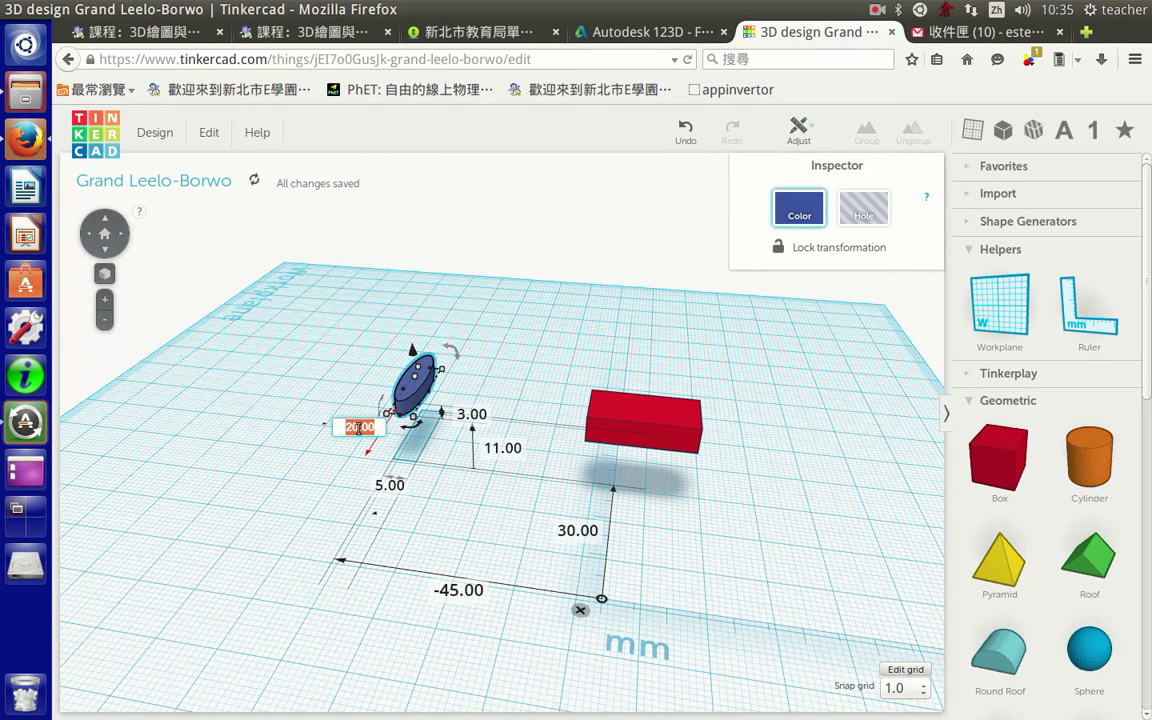
{"action": "type", "text": "5"}
{"action": "key", "text": "Return"}
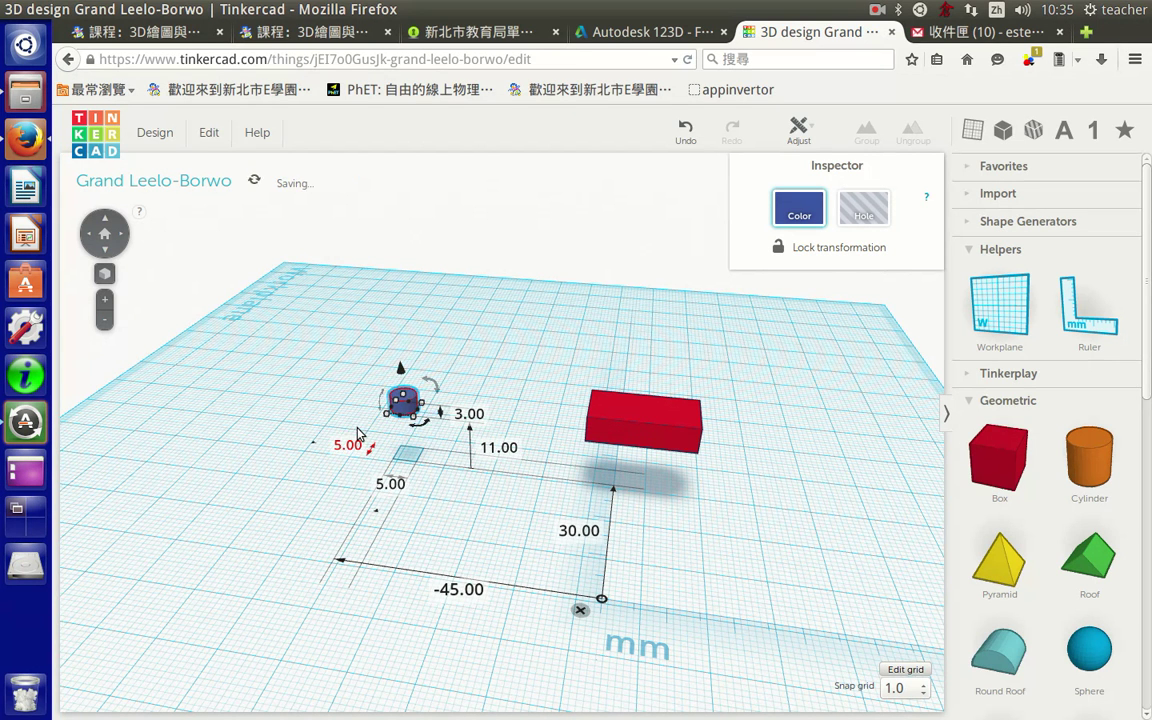
- Move the small cylinder beside the red box's end, undo its accidental narrowing, and raise it to about 16 mm above the workplane
{"action": "left_click", "coordinate": [403, 405]}
{"action": "left_click_drag", "start_coordinate": [403, 407], "coordinate": [712, 436]}
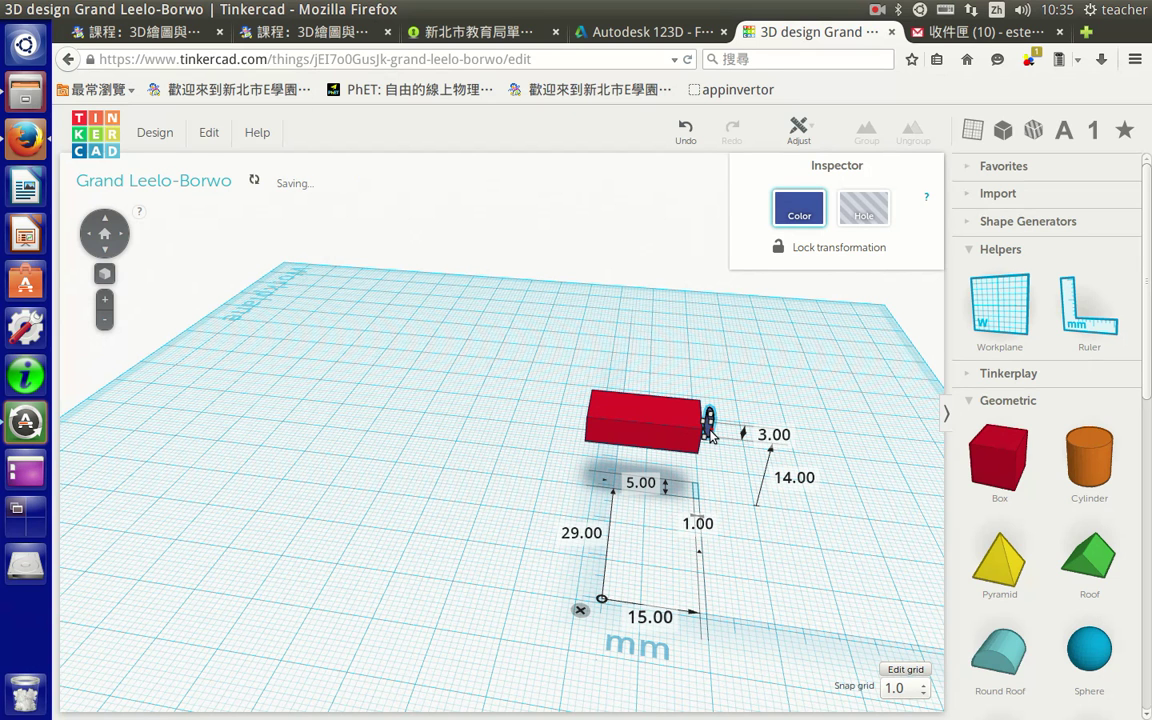
{"action": "left_click", "coordinate": [687, 130]}
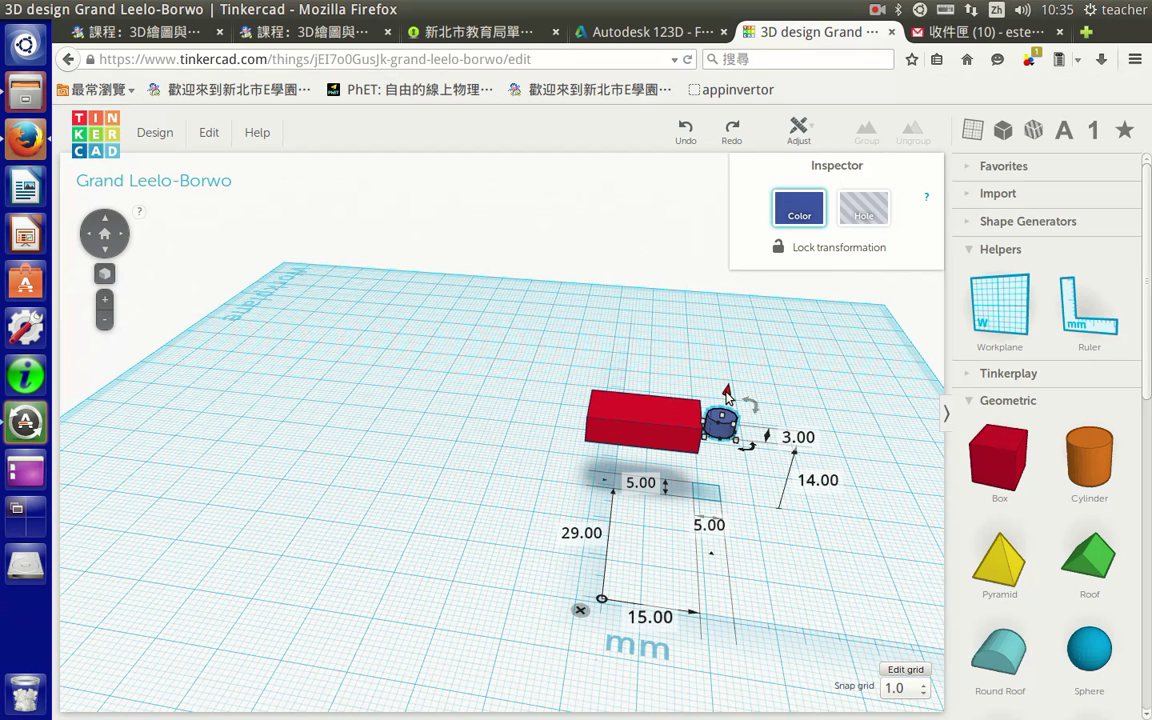
{"action": "mouse_move", "coordinate": [727, 393]}
{"action": "left_mouse_down"}
{"action": "mouse_move", "coordinate": [736, 349]}
{"action": "mouse_move", "coordinate": [737, 402]}
{"action": "mouse_move", "coordinate": [752, 412]}
{"action": "mouse_move", "coordinate": [745, 390]}
{"action": "left_mouse_up"}
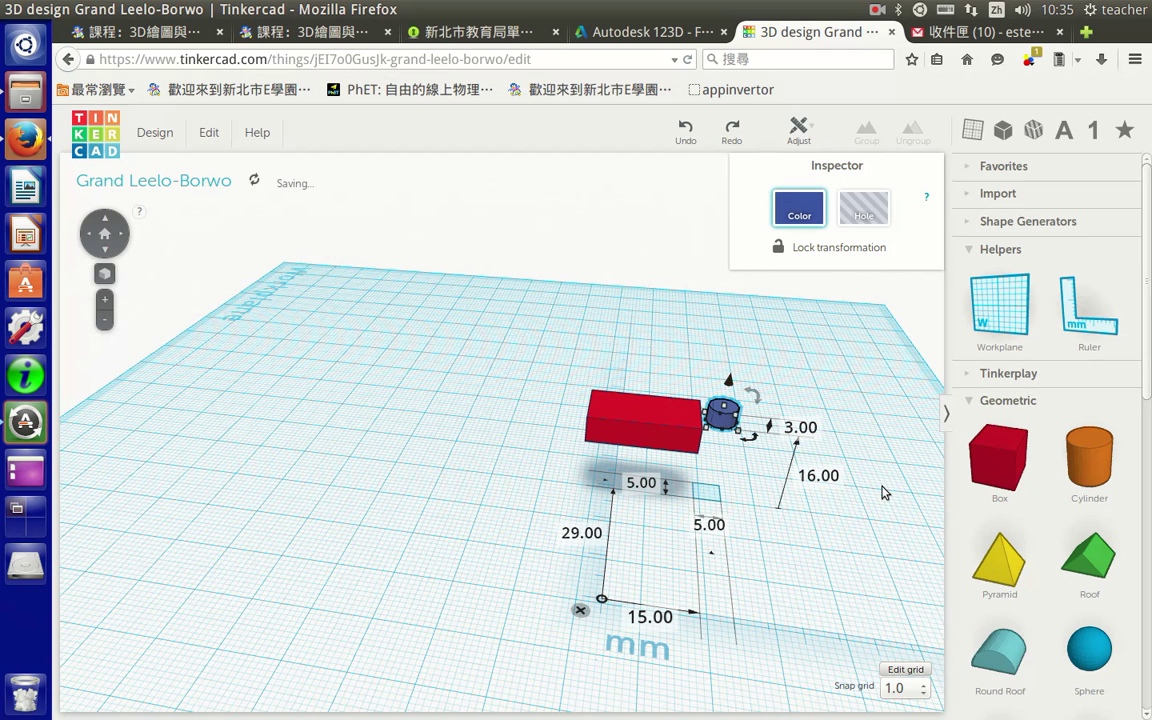
- Set the small cylinder's elevation above the workplane to 20 mm
{"action": "left_click", "coordinate": [818, 476]}
{"action": "type", "text": "20"}
{"action": "key", "text": "Return"}
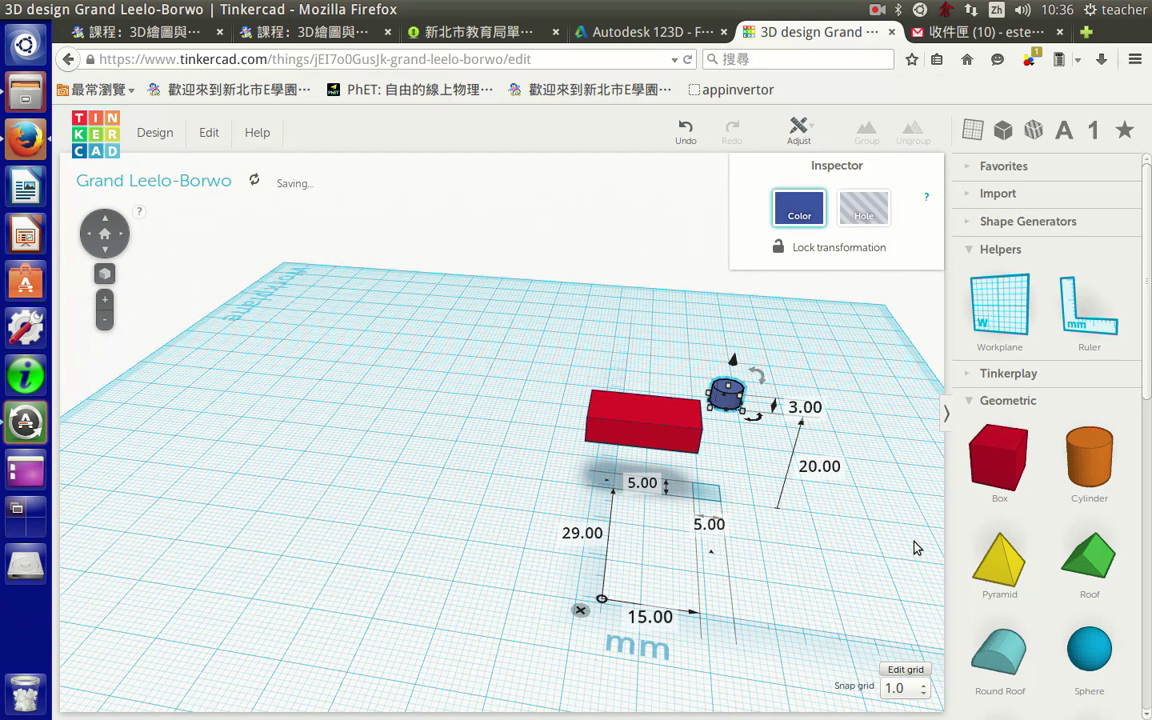
- Check the red box's elevation and set the small cylinder's elevation above the workplane to 16 mm
{"action": "left_click", "coordinate": [657, 438]}
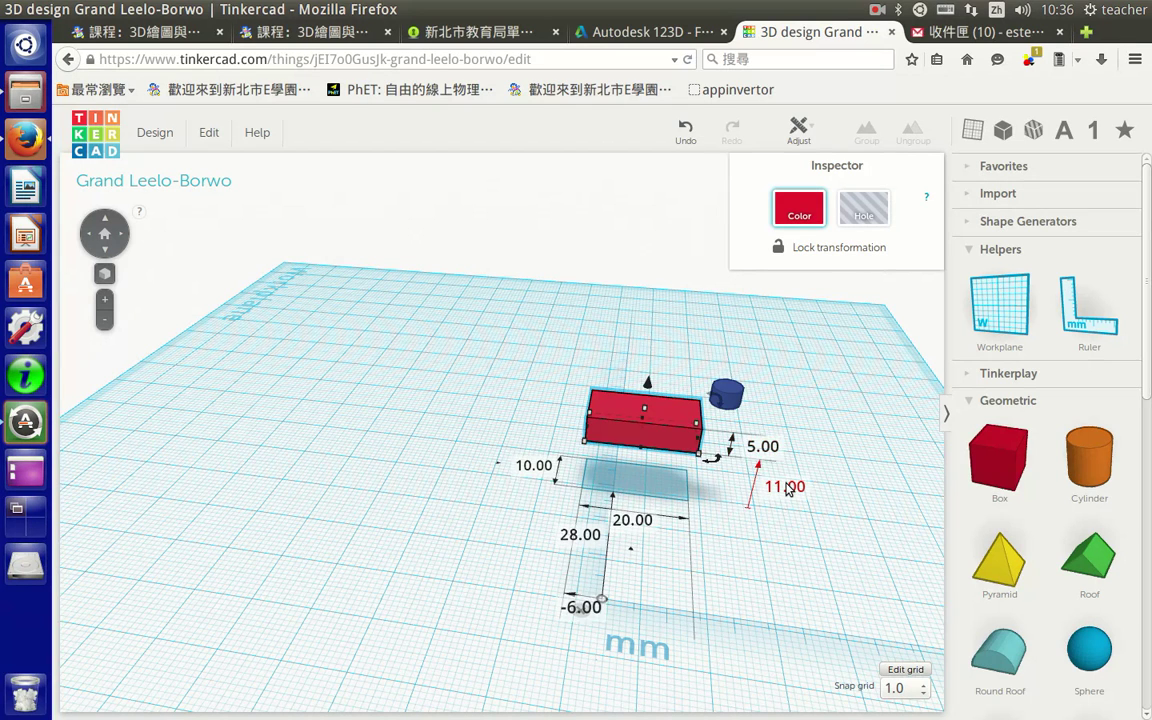
{"action": "key", "text": "Tab"}
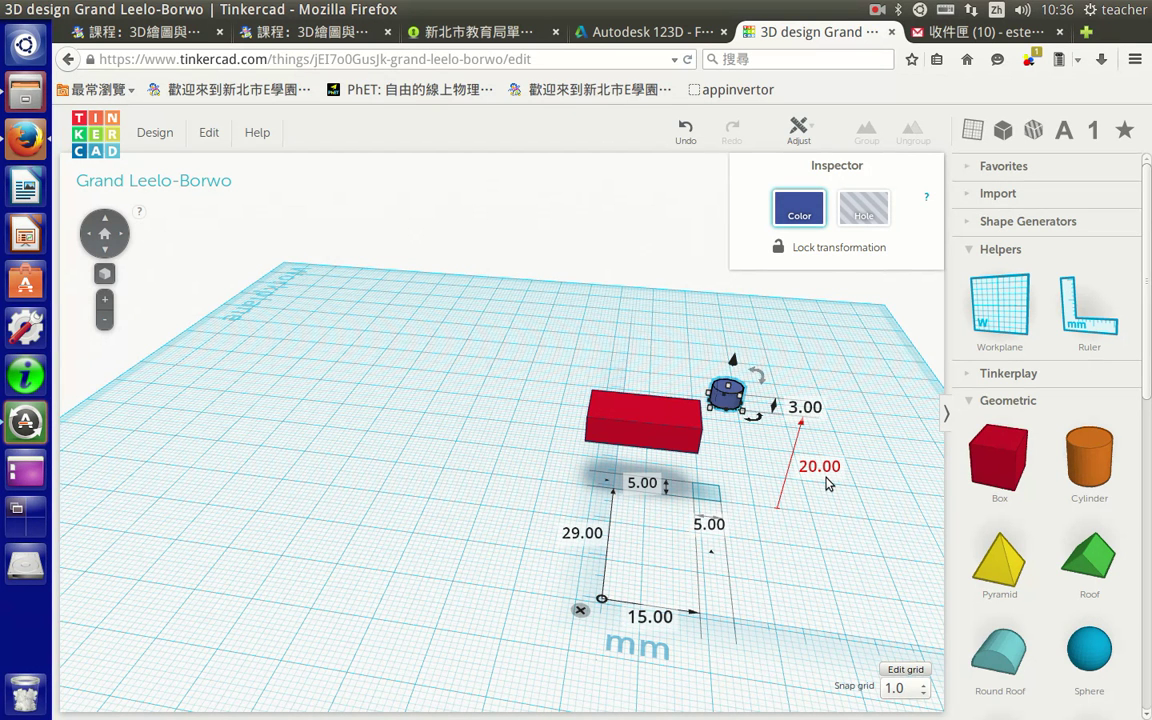
{"action": "left_click", "coordinate": [812, 470]}
{"action": "type", "text": "16+"}
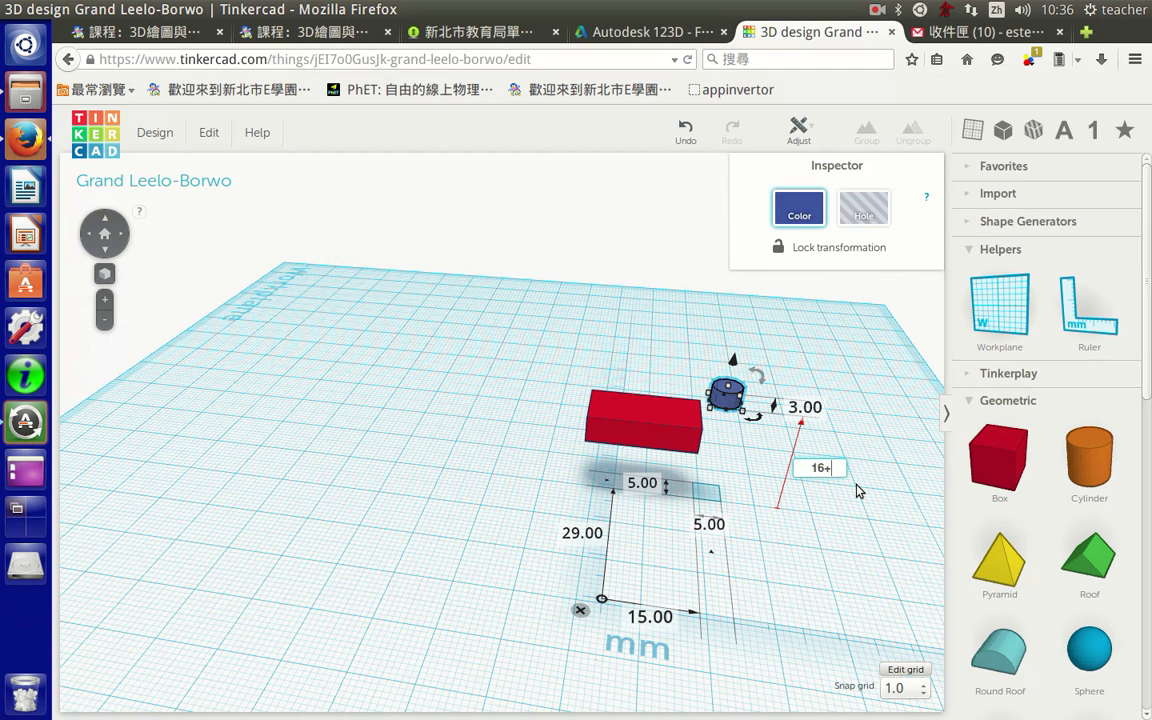
{"action": "key", "text": "BackSpace"}
{"action": "left_click", "coordinate": [738, 450]}
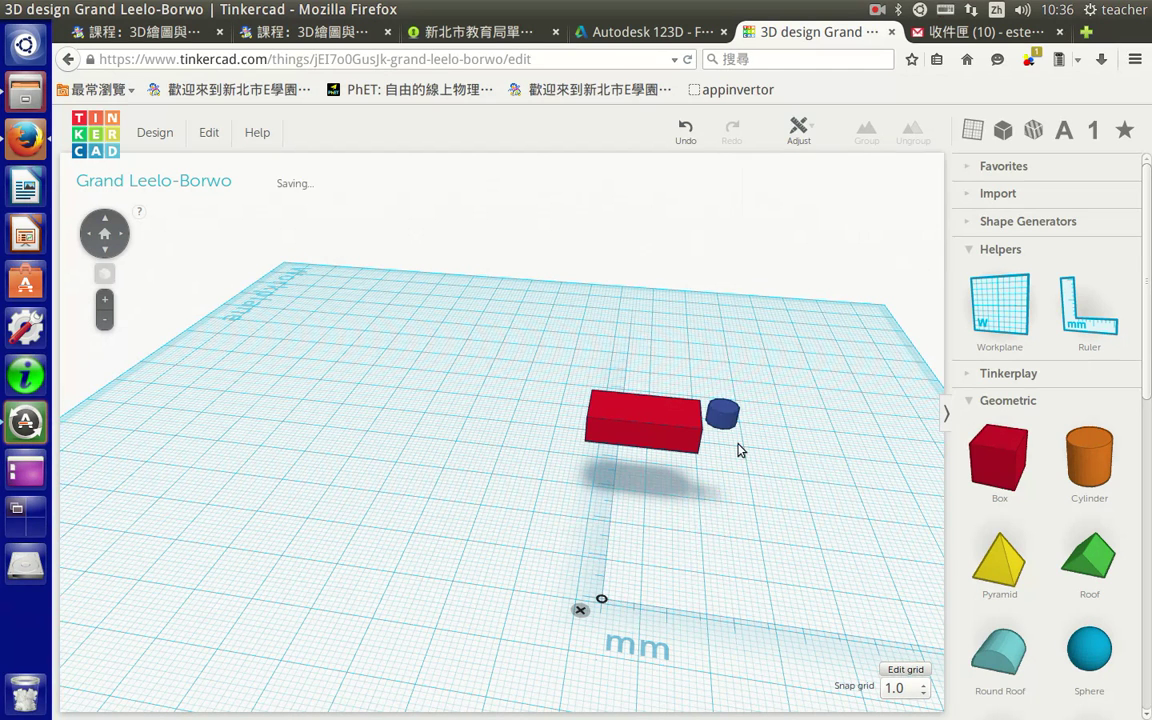
- Move the small cylinder over the top of the red box near one end and check its placement from several angles
{"action": "right_click_drag", "start_coordinate": [740, 450], "coordinate": [668, 476]}
{"action": "left_click", "coordinate": [639, 393]}
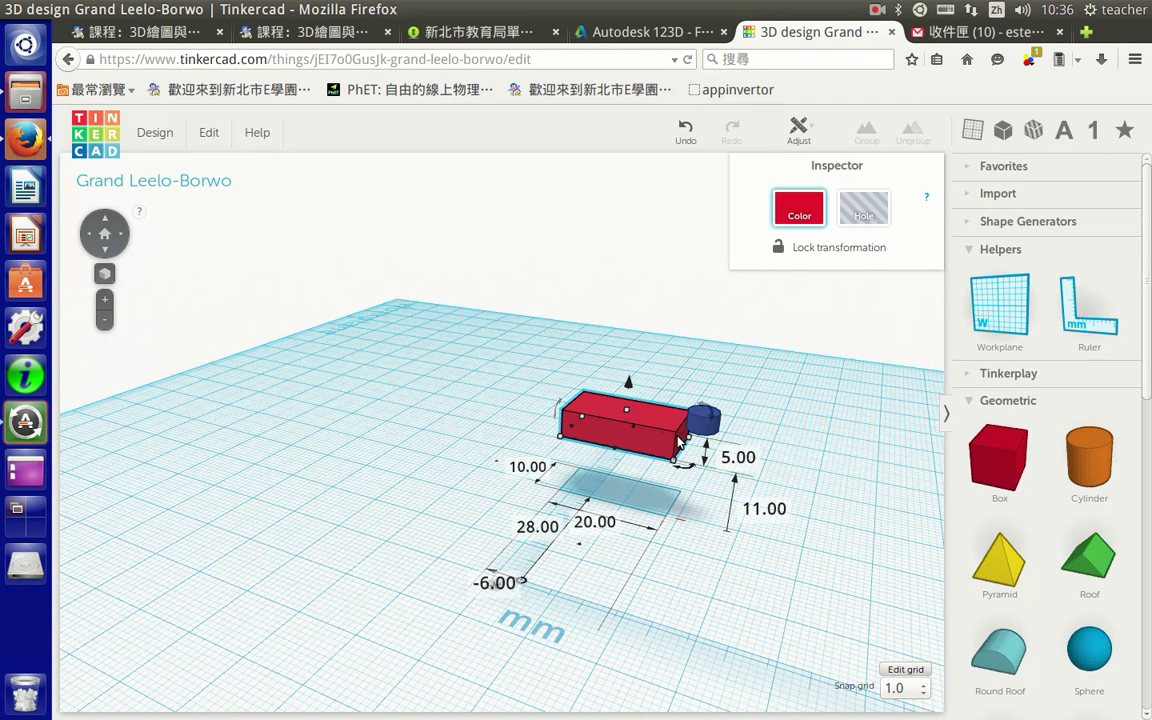
{"action": "right_click_drag", "start_coordinate": [679, 441], "coordinate": [737, 410]}
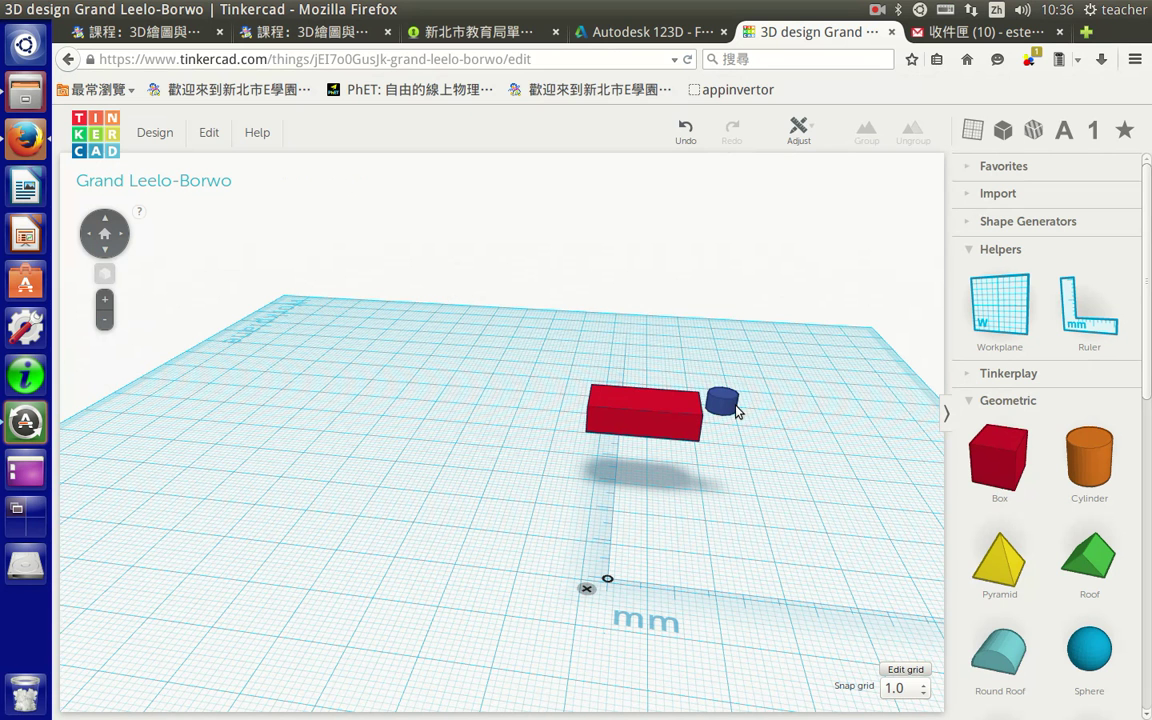
{"action": "left_click_drag", "start_coordinate": [737, 410], "coordinate": [681, 401]}
{"action": "right_click_drag", "start_coordinate": [533, 462], "coordinate": [666, 370]}
{"action": "left_click", "coordinate": [666, 366]}
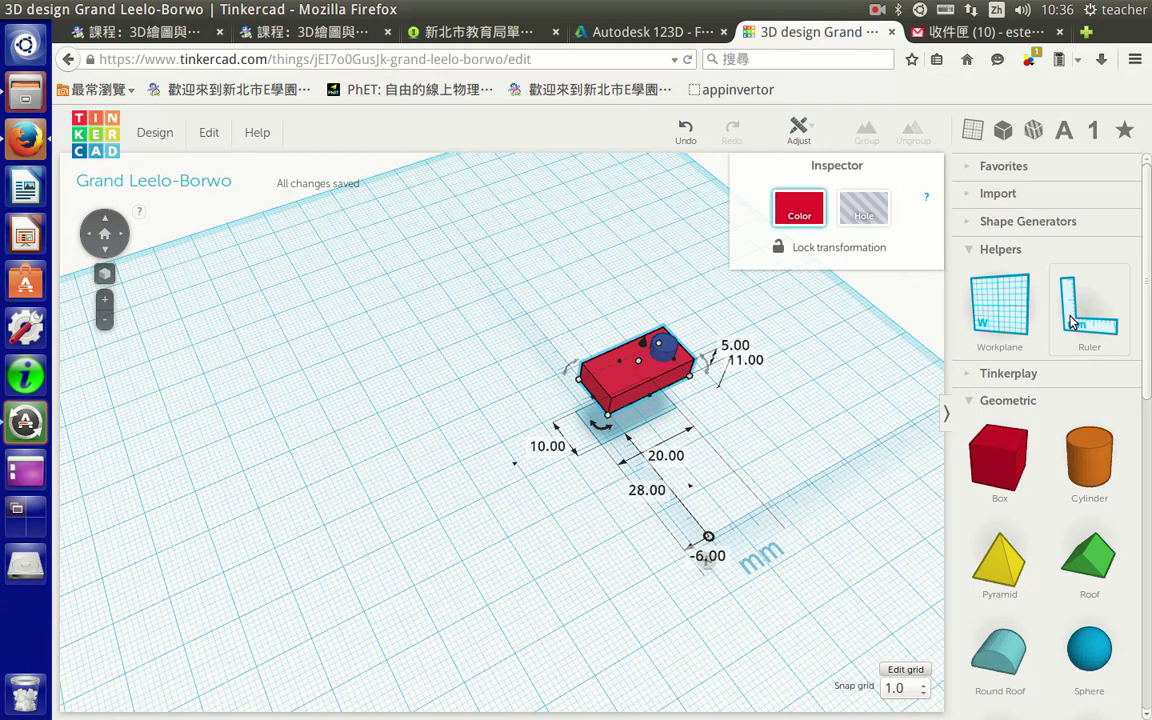
{"action": "right_click_drag", "start_coordinate": [620, 500], "coordinate": [655, 438]}
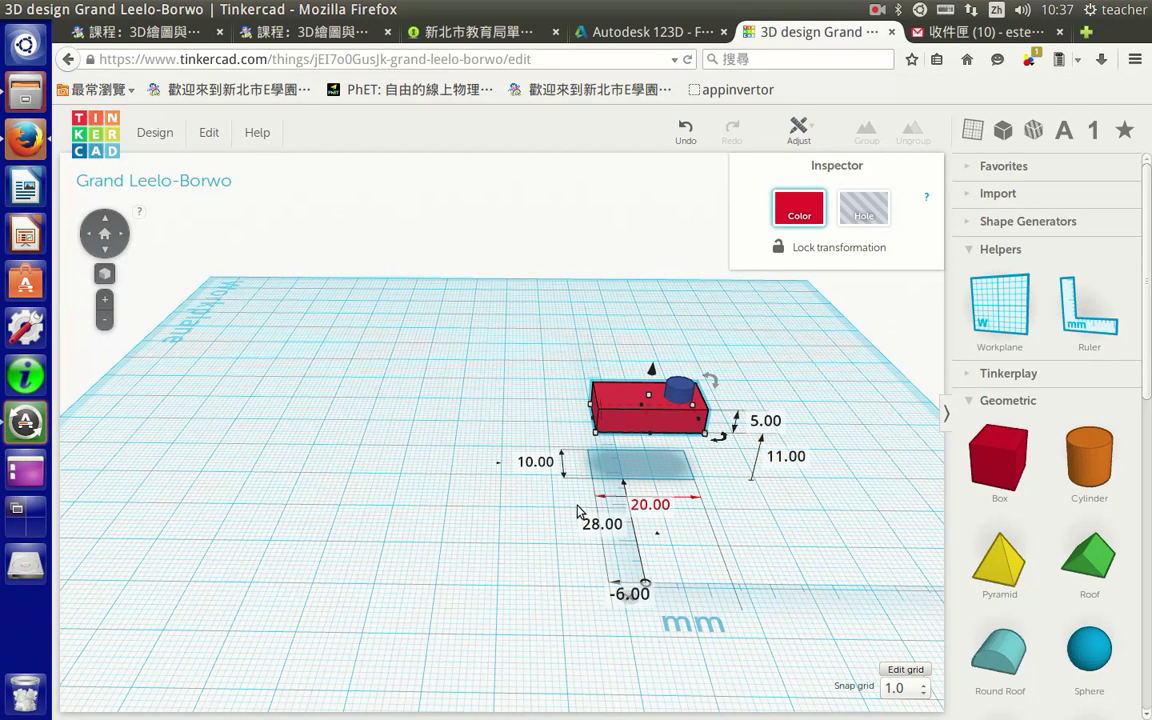
{"action": "right_click_drag", "start_coordinate": [577, 512], "coordinate": [527, 652]}
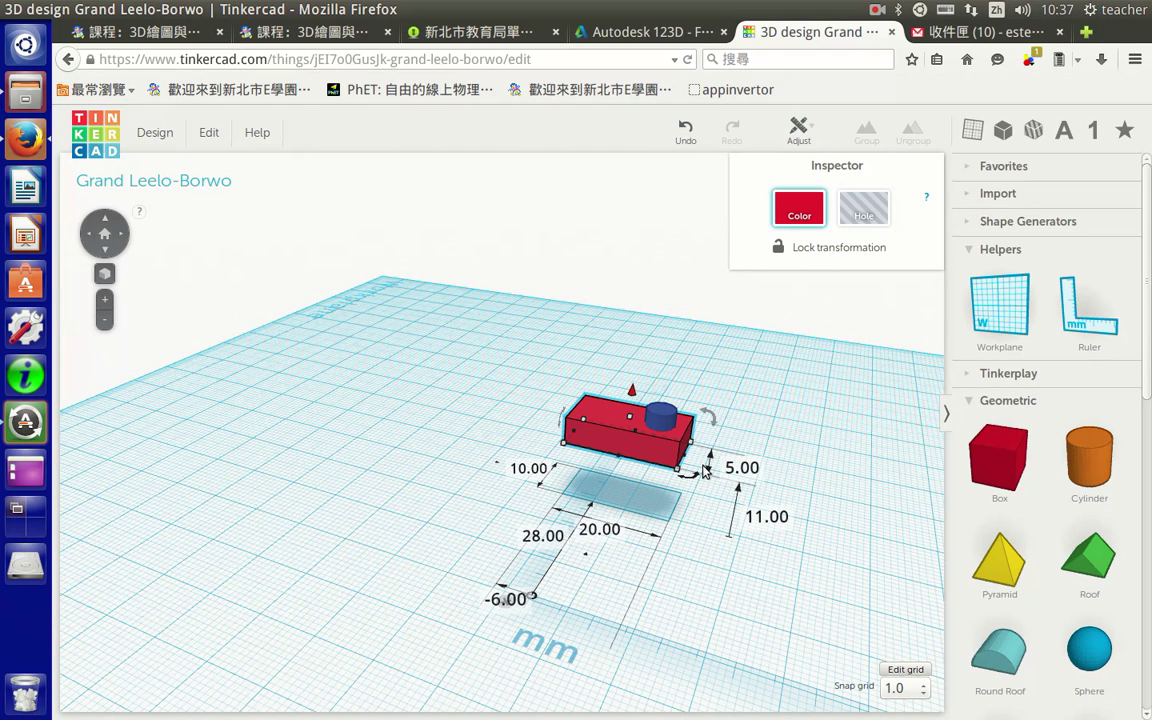
- Set the snap grid to 0.1
{"action": "left_click", "coordinate": [898, 690]}
{"action": "left_click_drag", "start_coordinate": [632, 392], "coordinate": [631, 391]}
{"action": "left_click", "coordinate": [903, 688]}
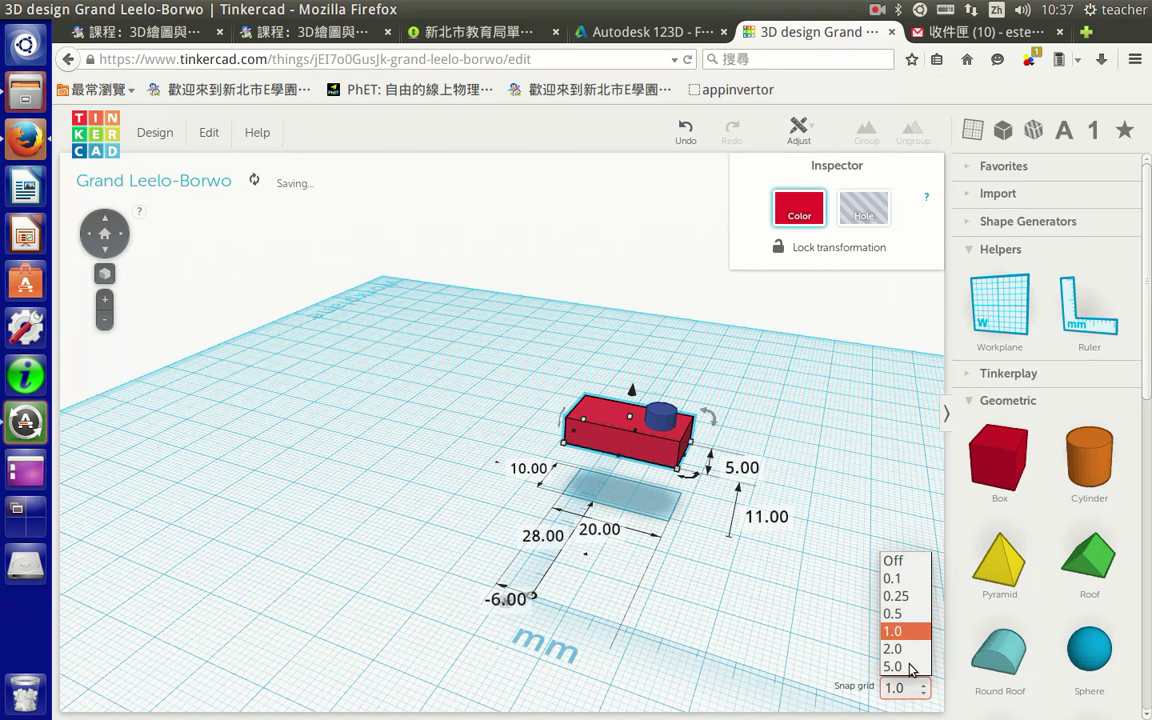
{"action": "left_click", "coordinate": [905, 579]}
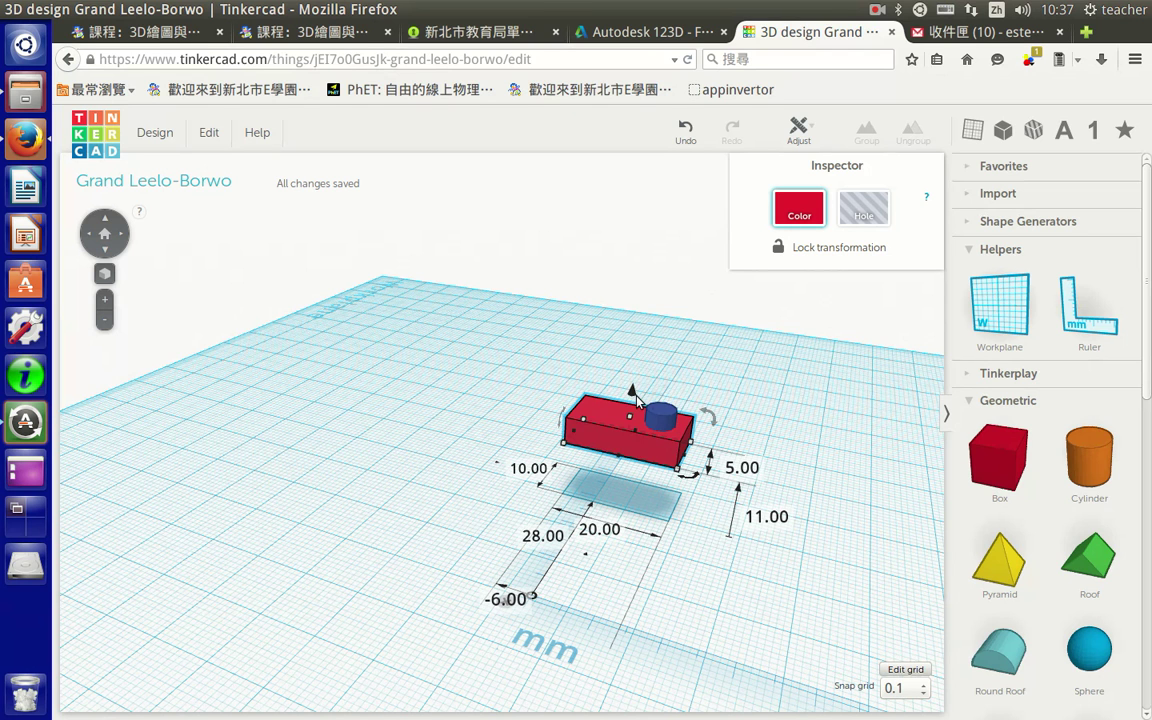
- Raise the red box and set its elevation above the workplane to 12 mm
{"action": "mouse_move", "coordinate": [632, 394]}
{"action": "left_mouse_down"}
{"action": "mouse_move", "coordinate": [636, 379]}
{"action": "mouse_move", "coordinate": [648, 399]}
{"action": "left_mouse_up"}
{"action": "left_click", "coordinate": [780, 518]}
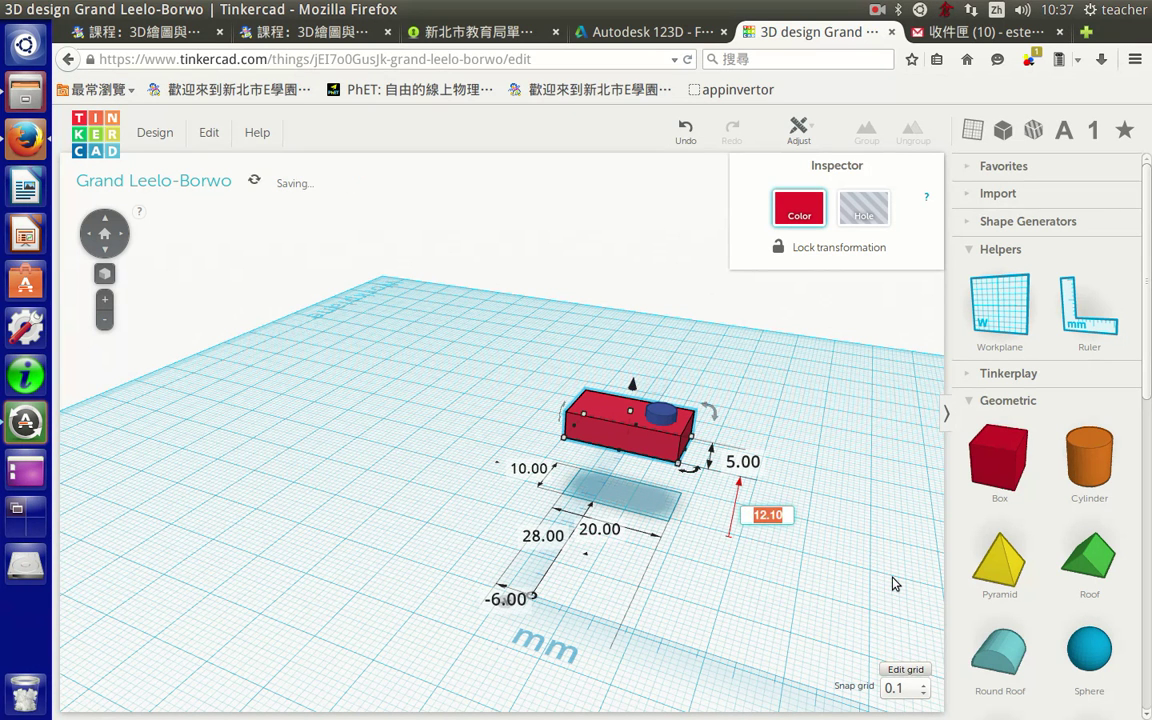
{"action": "type", "text": "12"}
{"action": "key", "text": "Return"}
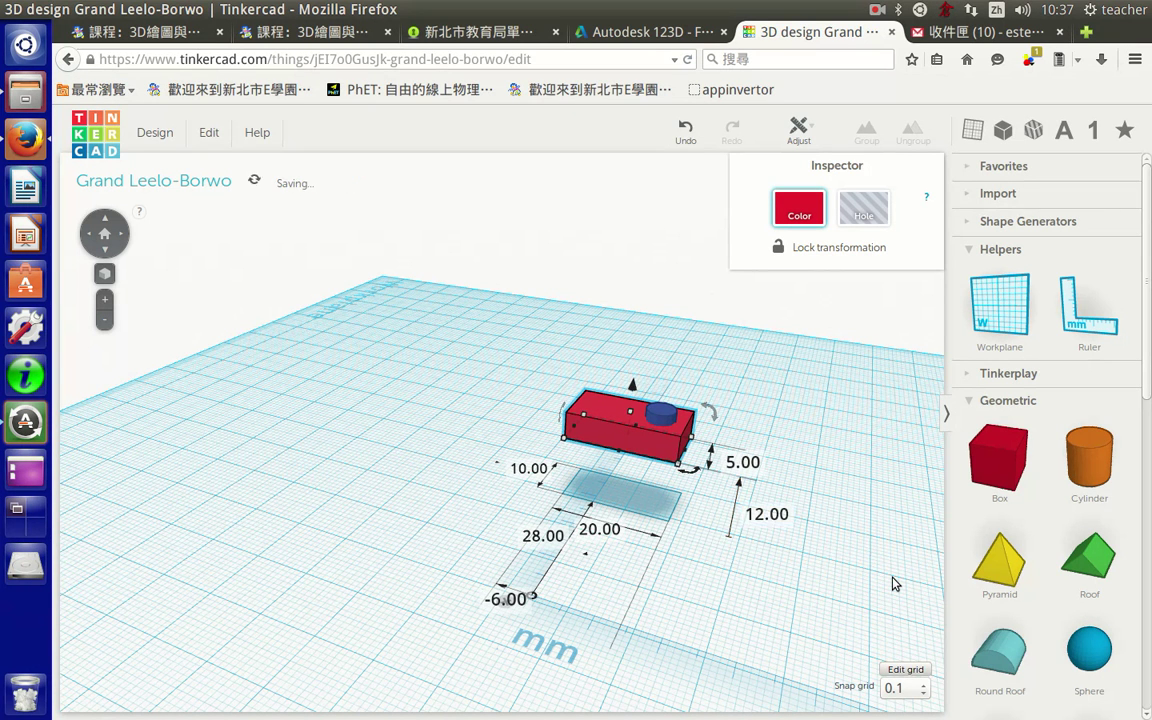